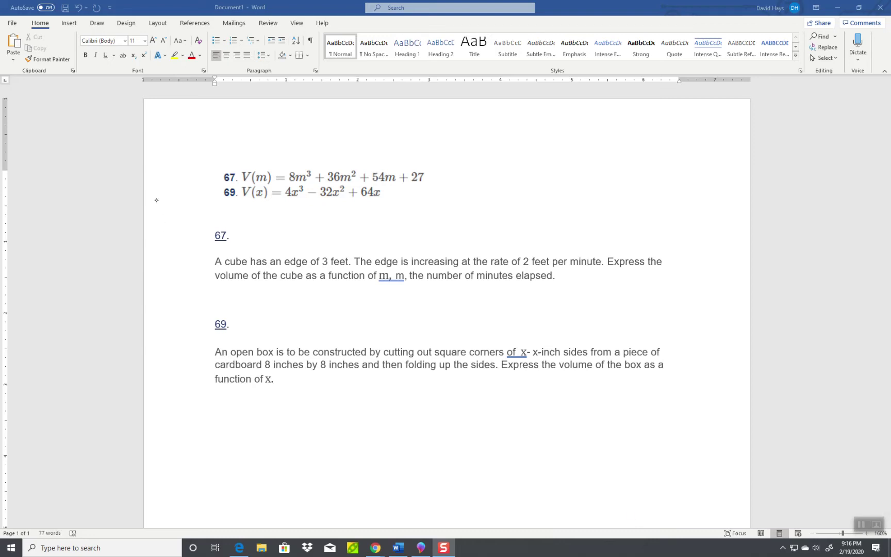
- Handwrite the #67 heading at the top-left of the Paint 3D canvas, then return to Word
key(alt+Tab)
key(alt+Tab)
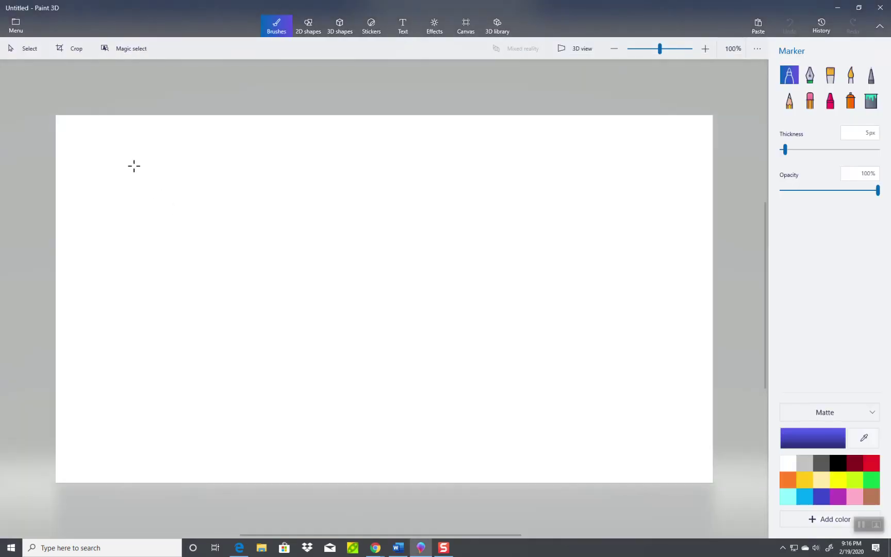
mouse_move(84, 128)
mouse_down()
mouse_move(80, 144)
mouse_move(93, 133)
mouse_move(108, 145)
mouse_up()
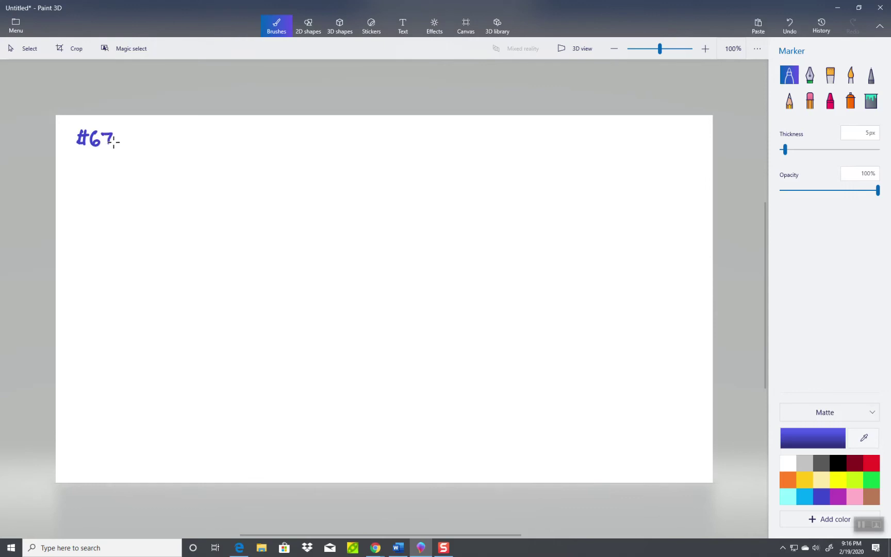
key(alt+Tab)
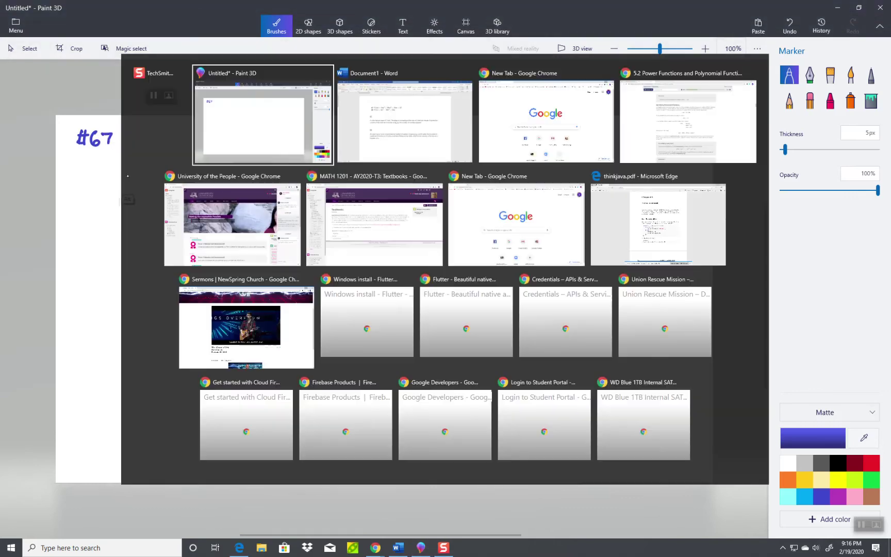
key(alt+Tab)
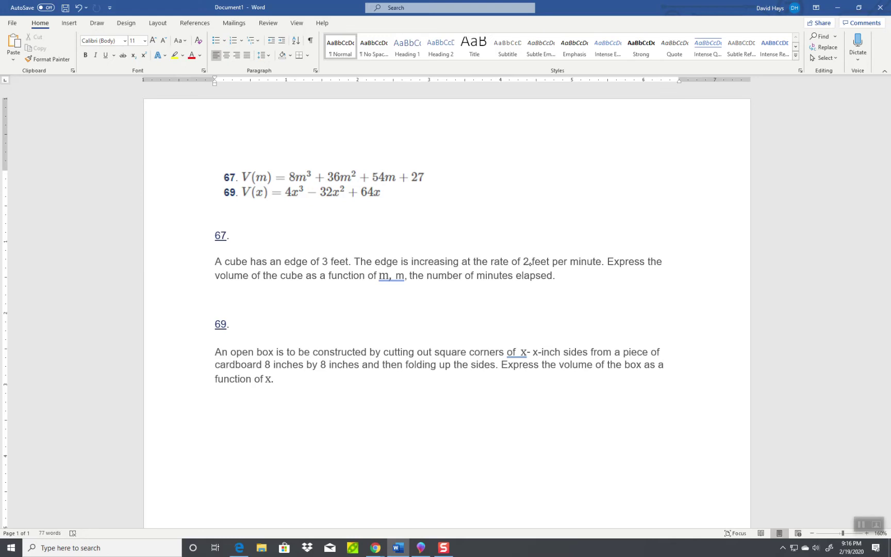
key(Print)
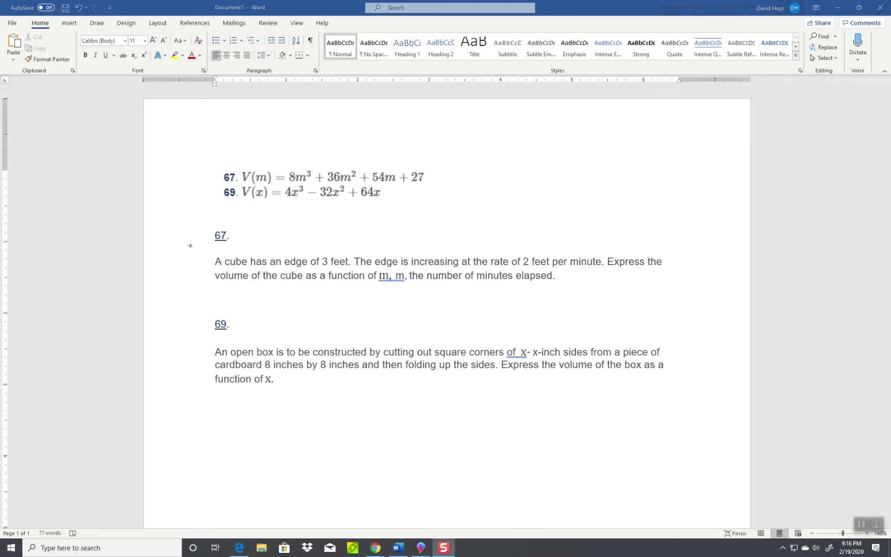
key(alt+Tab)
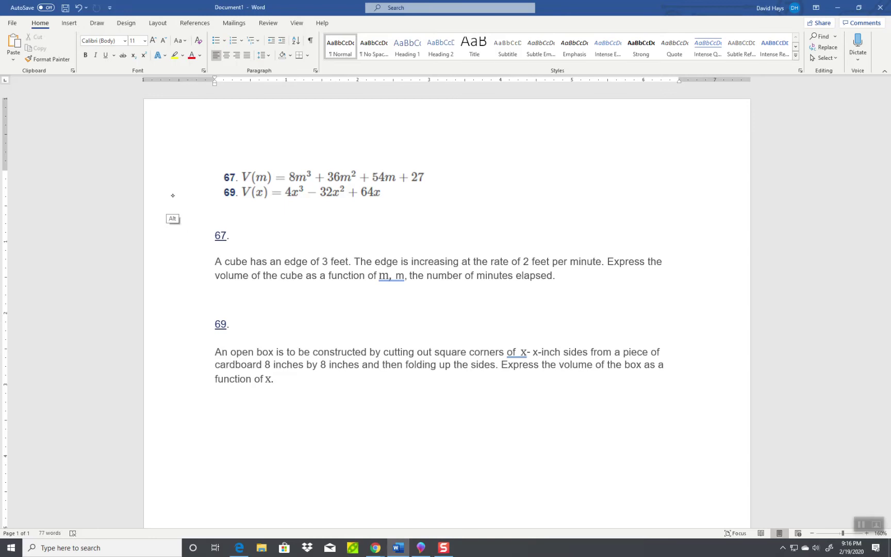
key(alt+Tab)
key(alt+Tab)
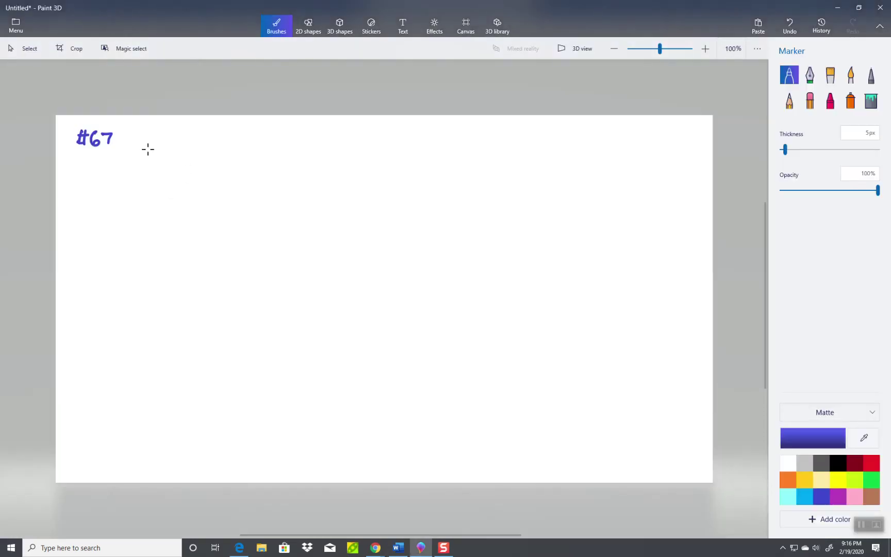
- Handwrite M = 2x+3 to the right of the #67 heading
mouse_move(142, 155)
mouse_down()
mouse_move(146, 145)
mouse_move(172, 151)
mouse_up()
key(alt+Tab)
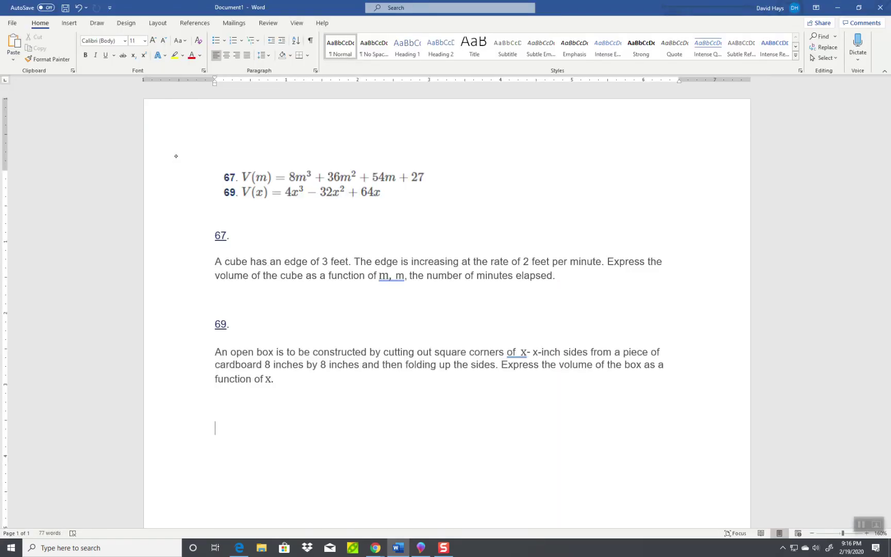
key(alt+Tab)
mouse_move(181, 140)
mouse_down()
mouse_move(199, 154)
mouse_move(189, 155)
mouse_up()
drag(198, 148, 212, 154)
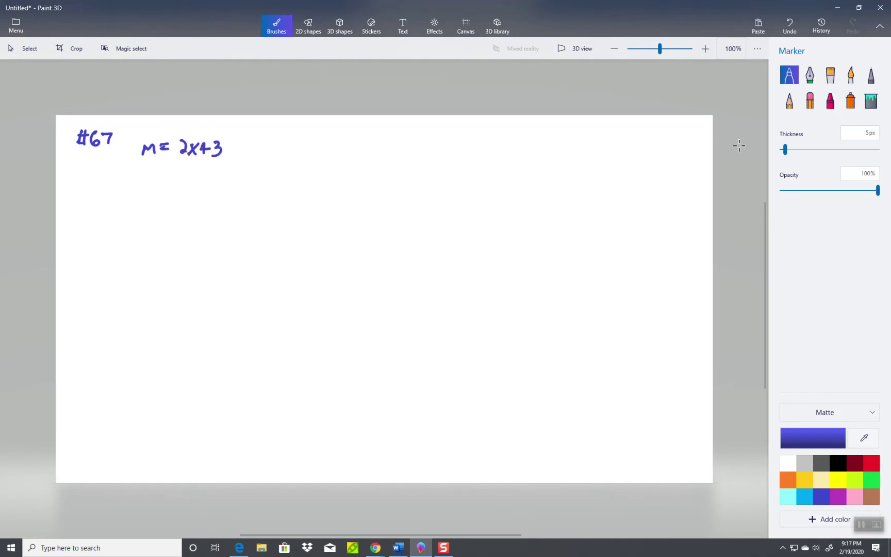
- Thin the marker to 2px, reread the cube problem in Word, and begin a box sketch
drag(785, 150, 783, 150)
key(alt+Tab)
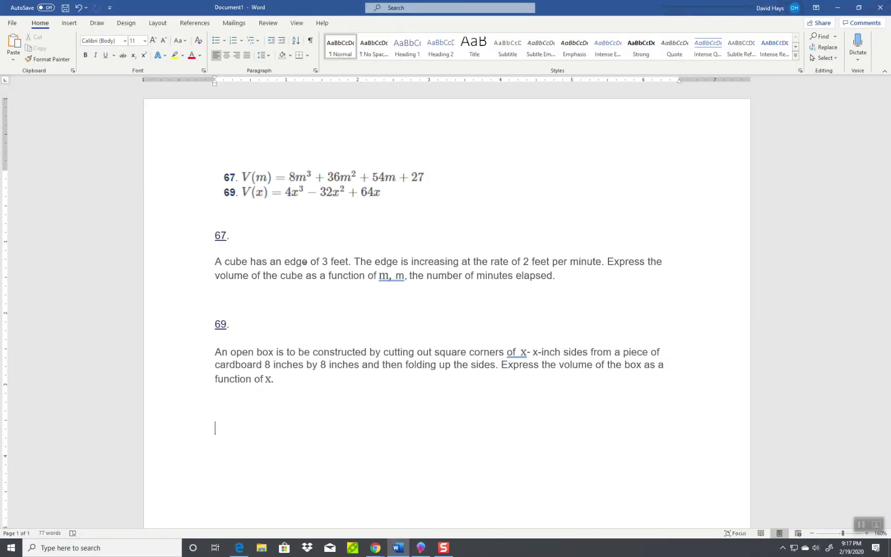
key(alt+Tab)
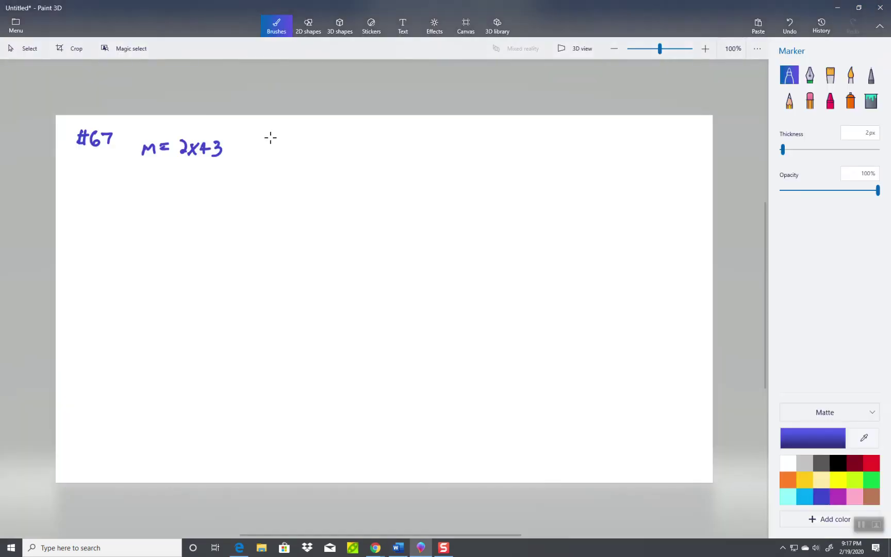
key(alt+Tab)
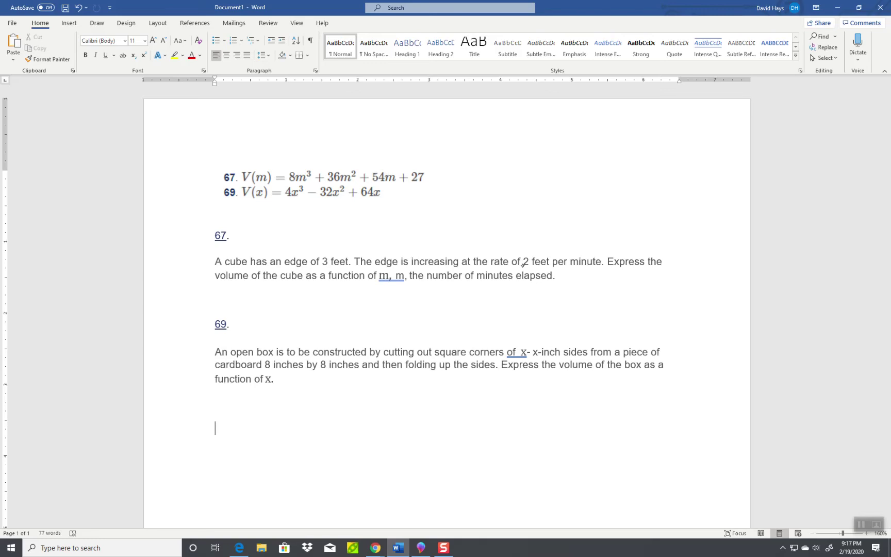
key(alt+Tab)
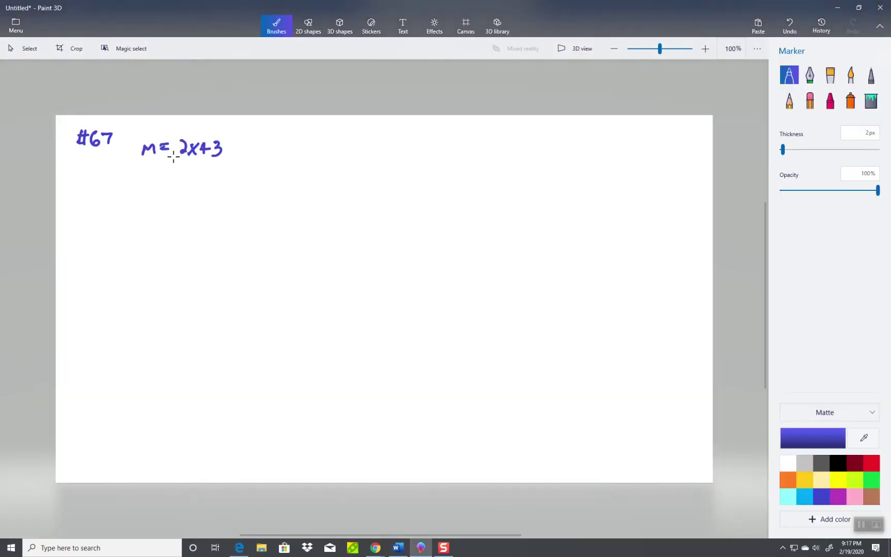
key(alt+Tab)
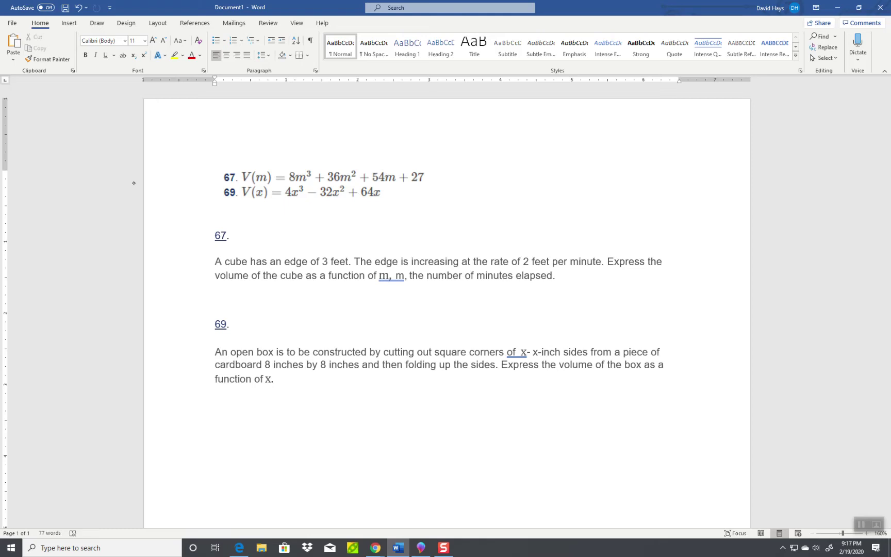
key(alt+Tab)
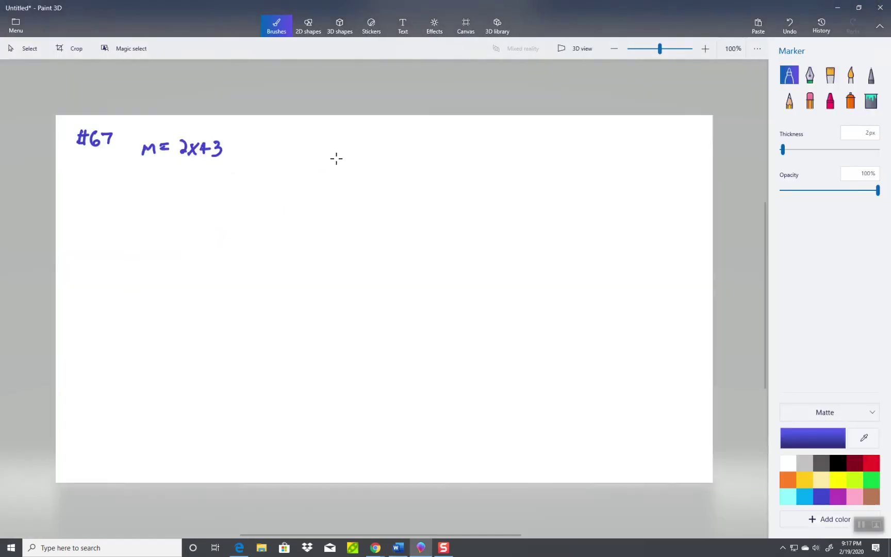
mouse_move(336, 164)
mouse_down()
mouse_move(332, 174)
mouse_move(330, 151)
mouse_move(362, 141)
mouse_move(367, 172)
mouse_move(332, 178)
mouse_up()
- Complete the cube sketch, label its edges x, and write V = x³ beside it
mouse_move(331, 140)
mouse_down()
mouse_move(389, 129)
mouse_move(357, 128)
mouse_up()
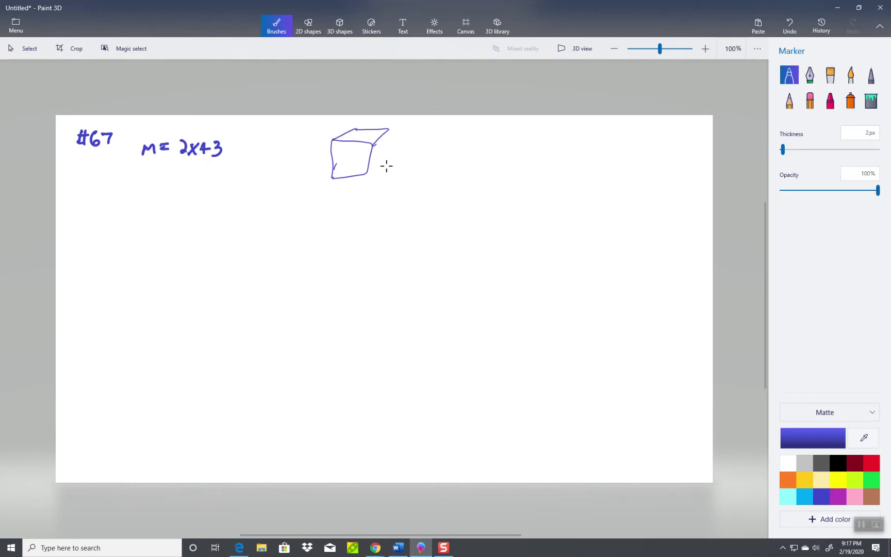
mouse_move(368, 175)
mouse_down()
mouse_move(390, 129)
mouse_move(367, 179)
mouse_move(341, 187)
mouse_move(349, 188)
mouse_up()
drag(380, 149, 387, 172)
mouse_move(438, 151)
mouse_down()
mouse_move(438, 163)
mouse_move(470, 154)
mouse_up()
mouse_move(460, 159)
mouse_down()
mouse_move(489, 165)
mouse_move(495, 156)
mouse_up()
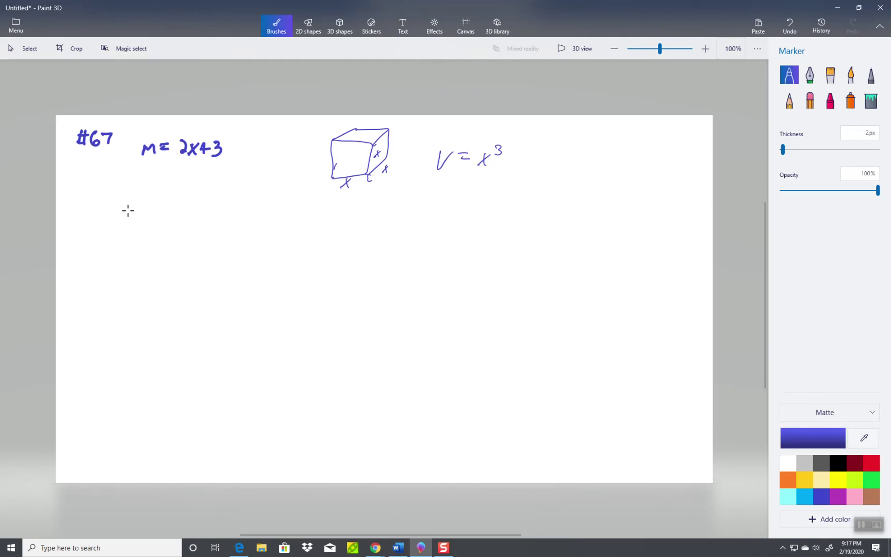
- Write V = x on the left below M = 2x+3
drag(131, 207, 165, 208)
drag(157, 214, 191, 217)
mouse_move(189, 207)
mouse_down()
mouse_move(187, 219)
mouse_move(197, 205)
mouse_up()
- Write x = 2m+3 and V = (2m+3)³ on the left side
mouse_move(145, 166)
mouse_down()
mouse_move(150, 176)
mouse_move(152, 164)
mouse_move(166, 167)
mouse_up()
drag(159, 173, 212, 174)
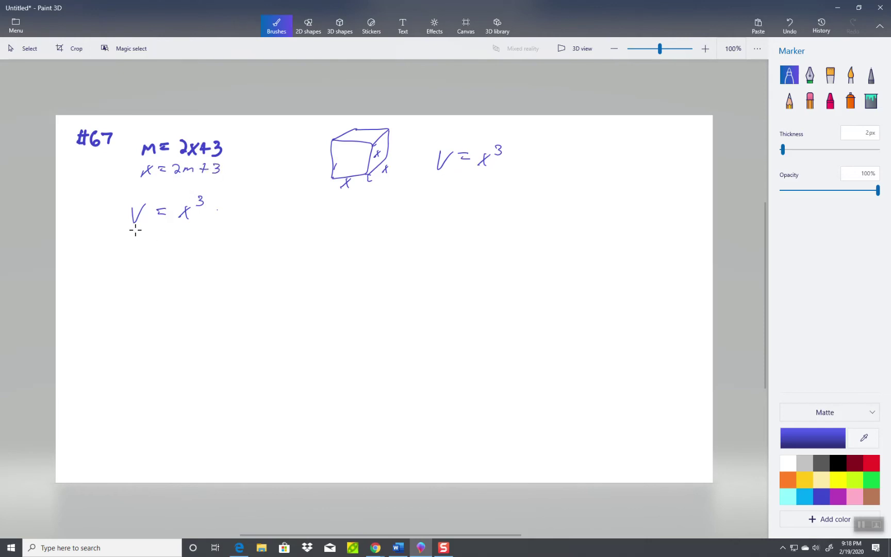
drag(129, 243, 160, 246)
mouse_move(150, 250)
mouse_down()
mouse_move(171, 258)
mouse_move(214, 248)
mouse_up()
mouse_move(209, 243)
mouse_down()
mouse_move(208, 253)
mouse_move(231, 255)
mouse_move(232, 240)
mouse_move(245, 232)
mouse_move(238, 239)
mouse_up()
- Write the next line = (2m+3)(2m+3)(2m+3), undoing a stray stroke
drag(151, 276, 161, 275)
mouse_move(152, 282)
mouse_down()
mouse_move(181, 286)
mouse_move(192, 271)
mouse_move(195, 279)
mouse_move(290, 279)
mouse_up()
key(ctrl+z)
drag(286, 272, 368, 272)
drag(366, 265, 384, 278)
- Start the line = (2m+3)(4m²+6m+6m… by multiplying the first two factors
mouse_move(142, 302)
mouse_down()
mouse_move(183, 313)
mouse_move(223, 301)
mouse_up()
mouse_move(219, 296)
mouse_down()
mouse_move(239, 309)
mouse_move(238, 290)
mouse_move(265, 308)
mouse_up()
mouse_move(268, 310)
mouse_down()
mouse_move(284, 296)
mouse_move(319, 305)
mouse_up()
drag(320, 305, 343, 301)
drag(342, 296, 343, 309)
drag(359, 295, 359, 304)
- Finish the (4m²+6m+6m+9) factor and write = (2m+3)(4m²+12m+9) below it
mouse_move(361, 304)
mouse_down()
mouse_move(396, 302)
mouse_move(390, 308)
mouse_move(414, 311)
mouse_up()
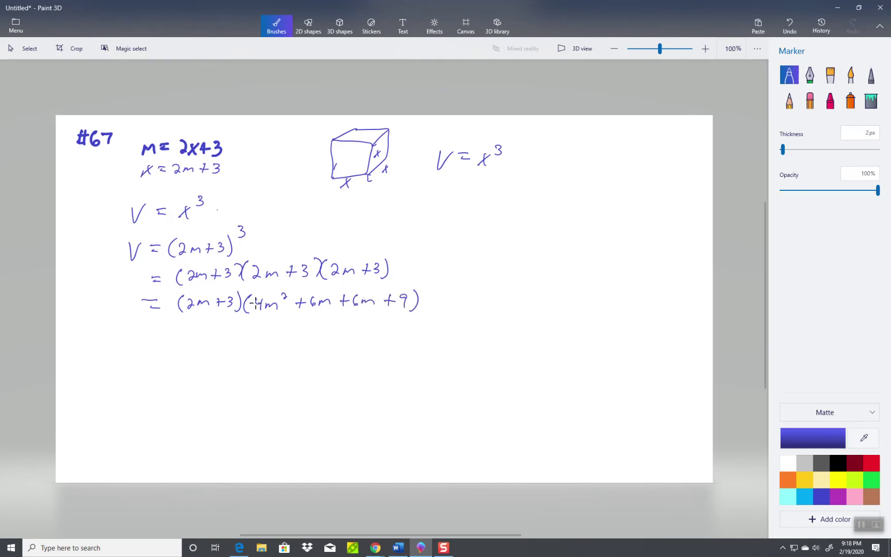
mouse_move(147, 324)
mouse_down()
mouse_move(181, 333)
mouse_move(222, 327)
mouse_up()
mouse_move(219, 322)
mouse_down()
mouse_move(238, 334)
mouse_move(245, 316)
mouse_move(260, 328)
mouse_up()
mouse_move(258, 320)
mouse_down()
mouse_move(279, 334)
mouse_move(283, 318)
mouse_move(305, 333)
mouse_up()
drag(298, 327, 317, 332)
drag(320, 323, 362, 324)
mouse_move(358, 320)
mouse_down()
mouse_move(358, 331)
mouse_move(383, 333)
mouse_up()
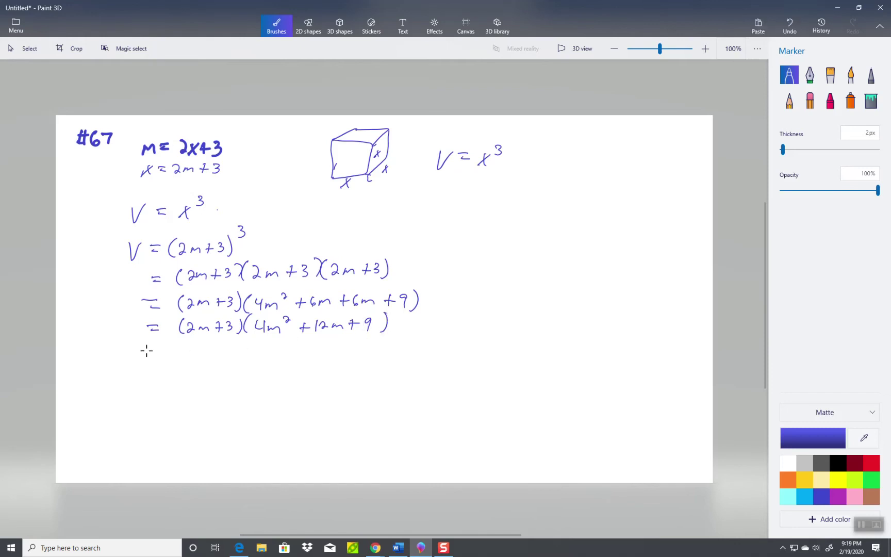
- Write the expanded line = 8m³ + 24m + 18m + 12m² + 36m + 27
drag(145, 353, 153, 355)
mouse_move(175, 362)
mouse_down()
mouse_move(198, 361)
mouse_move(200, 352)
mouse_up()
drag(214, 357, 224, 356)
mouse_move(219, 351)
mouse_down()
mouse_move(219, 363)
mouse_move(290, 355)
mouse_up()
mouse_move(285, 350)
mouse_down()
mouse_move(284, 362)
mouse_move(318, 355)
mouse_up()
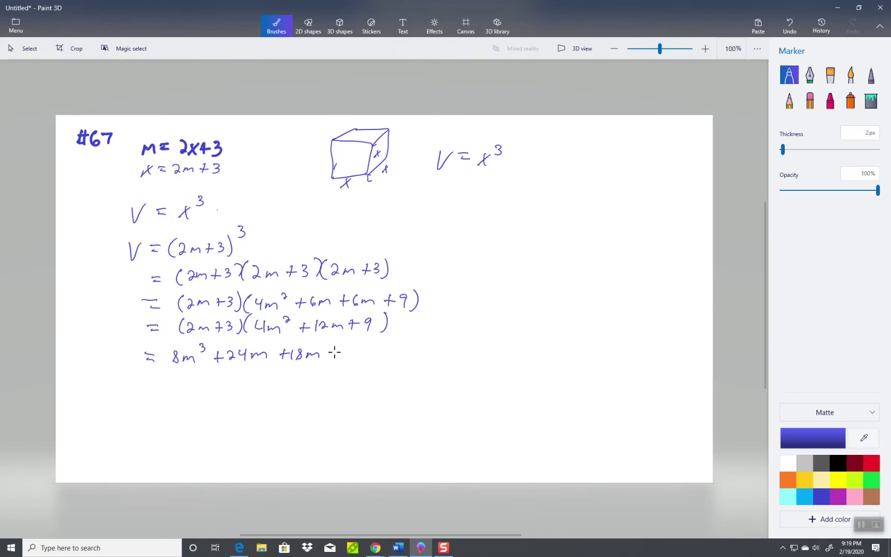
drag(336, 350, 335, 359)
mouse_move(342, 351)
mouse_down()
mouse_move(373, 360)
mouse_move(386, 348)
mouse_move(396, 359)
mouse_up()
drag(391, 354, 454, 354)
drag(450, 349, 450, 359)
drag(461, 351, 477, 357)
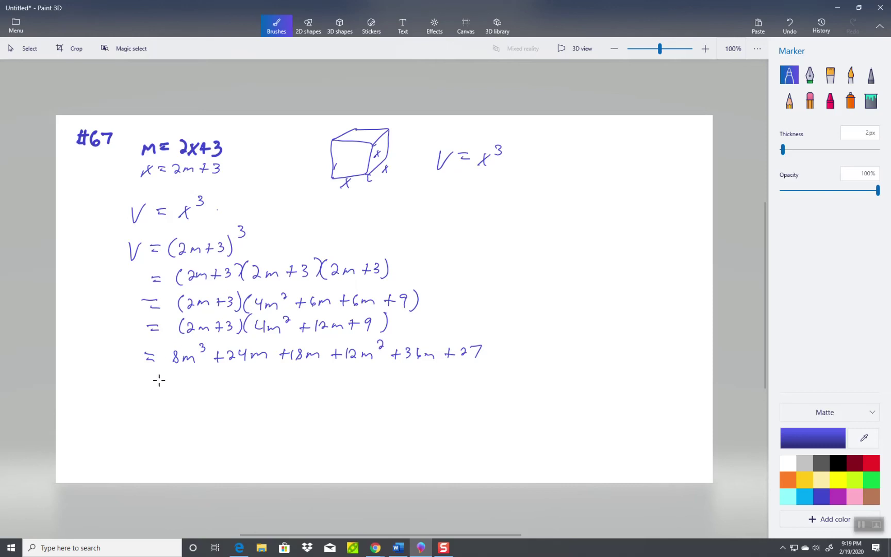
- Correct 24m to 24m², write the final line = 8m³ + 36m² + 54m + 27, and return to Word
drag(147, 383, 154, 383)
drag(147, 387, 199, 384)
drag(264, 344, 272, 350)
mouse_move(213, 380)
mouse_down()
mouse_move(214, 393)
mouse_move(269, 384)
mouse_up()
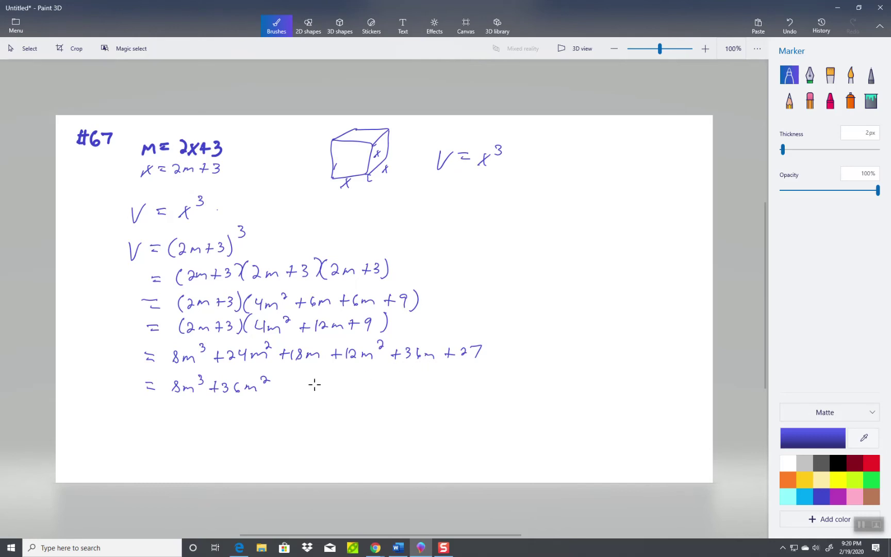
mouse_move(282, 381)
mouse_down()
mouse_move(282, 391)
mouse_move(294, 390)
mouse_up()
drag(297, 382, 326, 390)
drag(341, 382, 340, 391)
drag(336, 387, 373, 392)
key(alt+Tab)
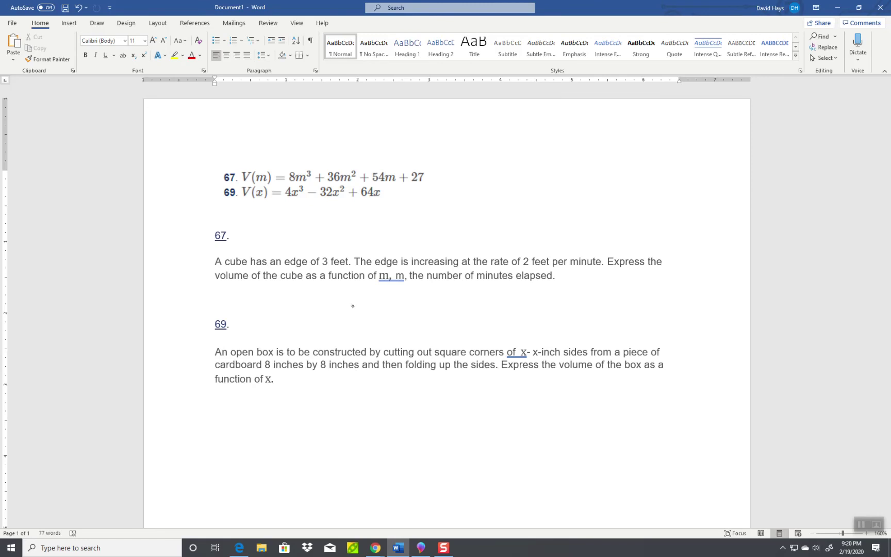
key(alt+Tab)
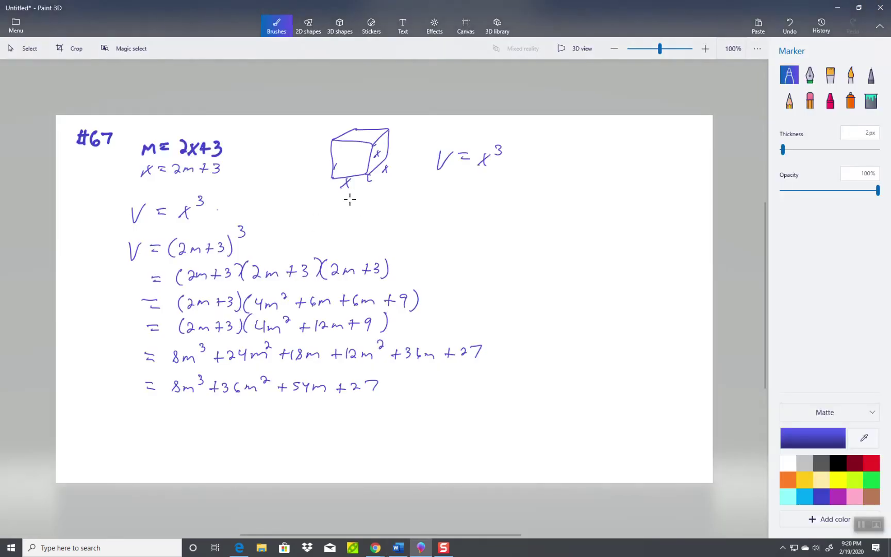
key(alt+Tab)
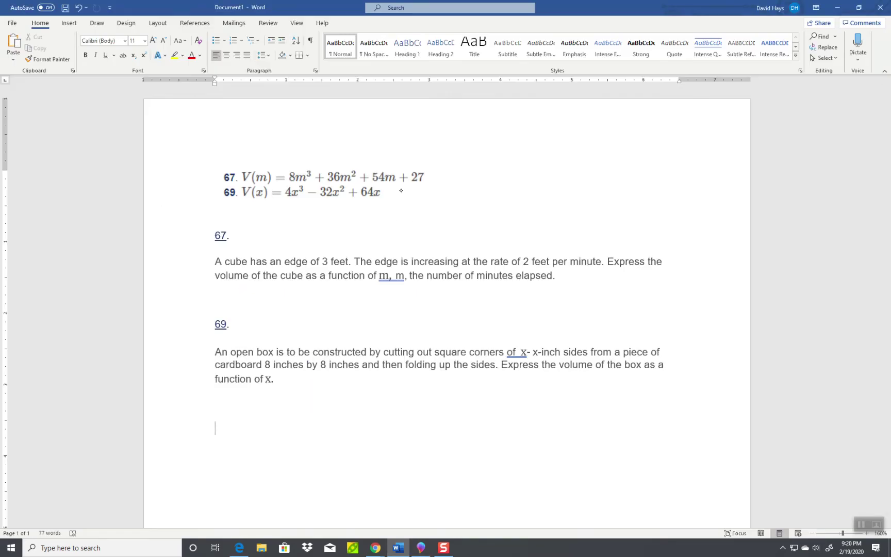
key(alt+Tab)
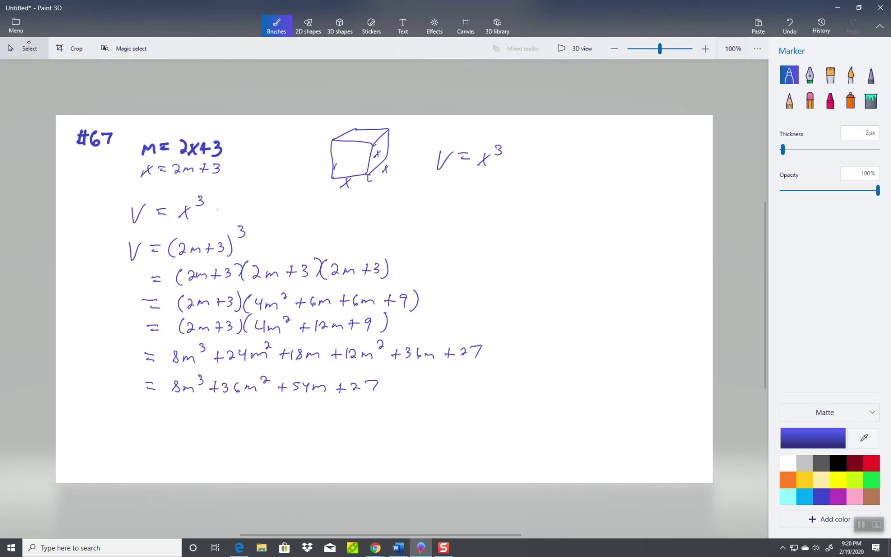
- Start a new canvas without saving the #67 work, write #69 at the top-left, and return to Word
click(16, 30)
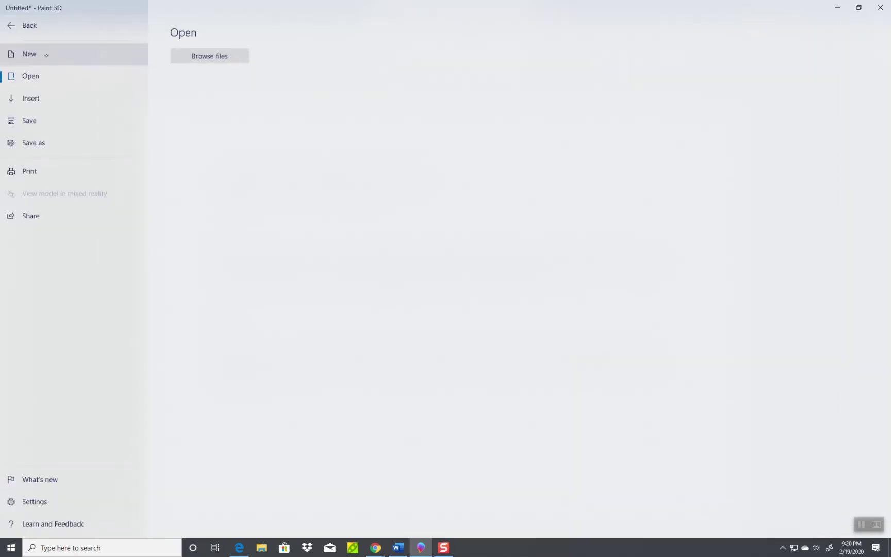
click(72, 61)
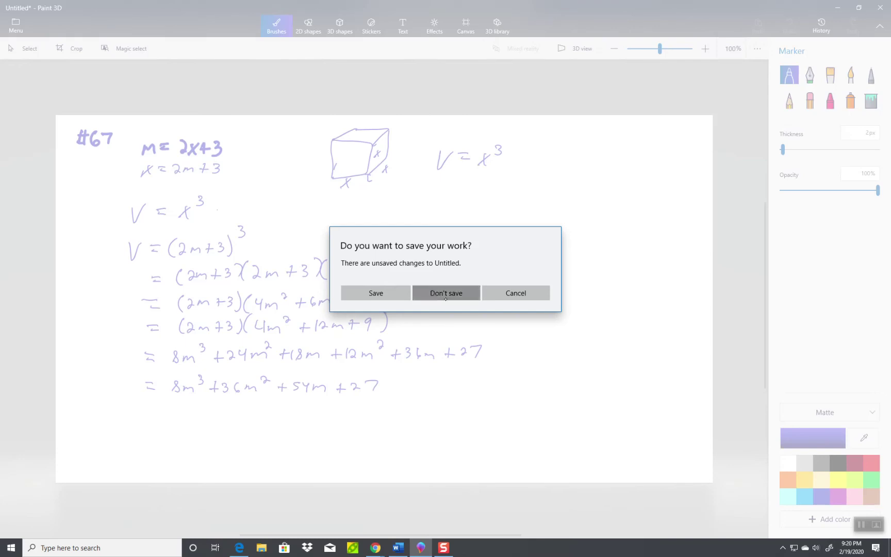
click(421, 293)
mouse_move(75, 131)
mouse_down()
mouse_move(75, 147)
mouse_move(83, 138)
mouse_move(81, 147)
mouse_move(104, 153)
mouse_up()
key(alt+Tab)
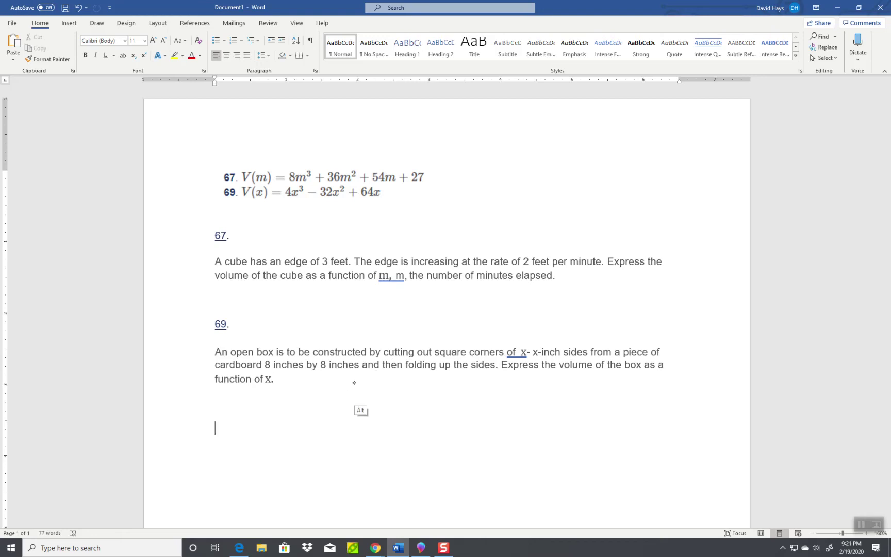
key(alt+Tab)
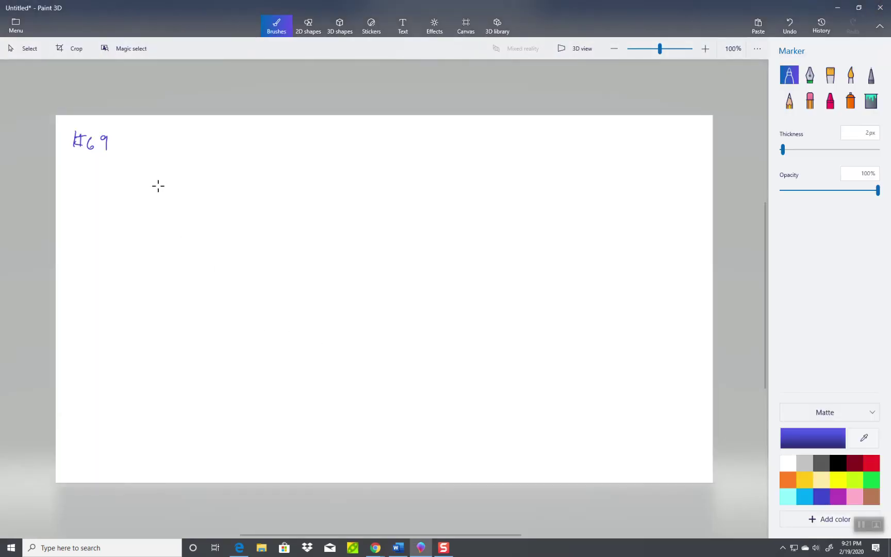
- Draw the square cardboard sheet and label its top and right sides 8
mouse_move(156, 197)
mouse_down()
mouse_move(156, 144)
mouse_move(212, 139)
mouse_move(238, 173)
mouse_move(232, 207)
mouse_move(156, 201)
mouse_up()
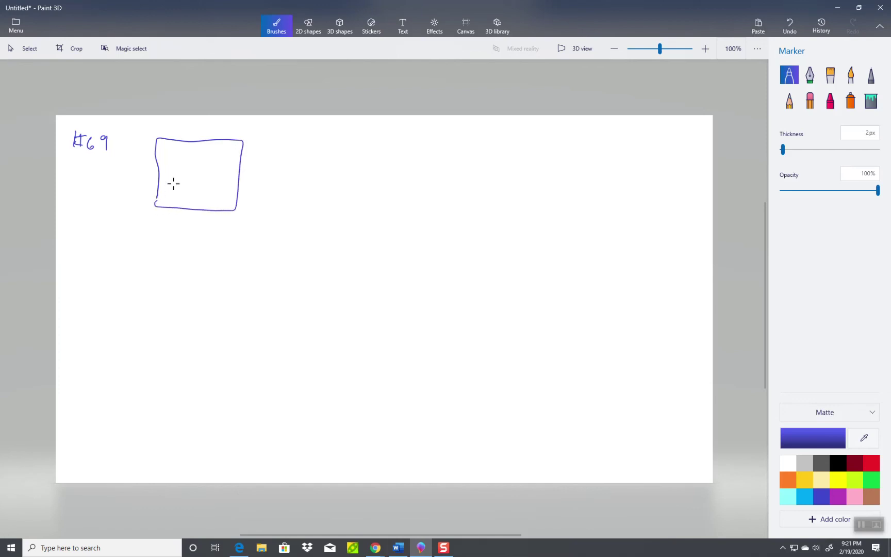
drag(200, 128, 200, 130)
drag(262, 171, 261, 172)
- Draw a second square with x-by-x cut-outs marked and labelled at all four corners
mouse_move(337, 230)
mouse_down()
mouse_move(340, 145)
mouse_move(438, 145)
mouse_move(429, 241)
mouse_move(336, 233)
mouse_up()
mouse_move(345, 150)
mouse_down()
mouse_move(338, 158)
mouse_move(351, 157)
mouse_move(355, 136)
mouse_move(337, 154)
mouse_up()
drag(338, 148, 331, 154)
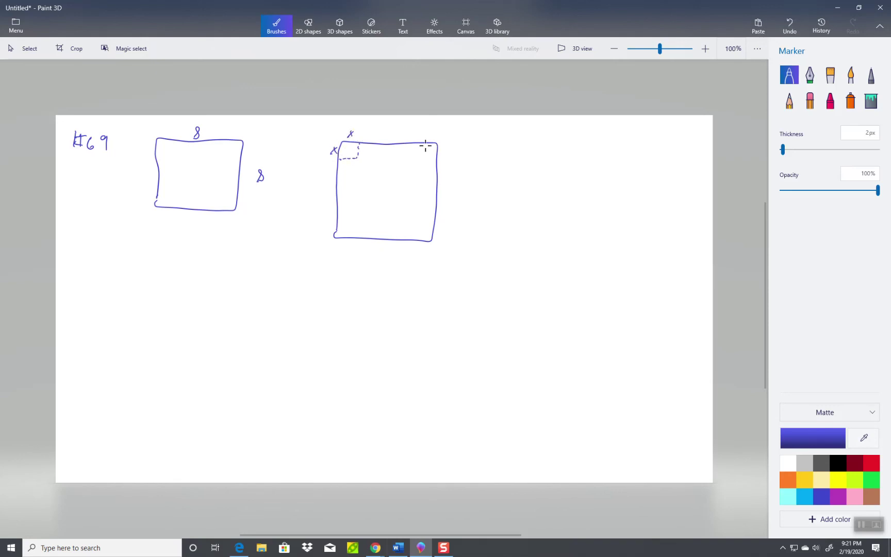
mouse_move(421, 145)
mouse_down()
mouse_move(424, 158)
mouse_move(450, 156)
mouse_up()
mouse_move(450, 150)
mouse_down()
mouse_move(445, 156)
mouse_move(433, 138)
mouse_up()
mouse_move(338, 223)
mouse_down()
mouse_move(350, 223)
mouse_move(353, 237)
mouse_move(331, 234)
mouse_up()
mouse_move(330, 228)
mouse_down()
mouse_move(325, 235)
mouse_move(347, 246)
mouse_up()
drag(347, 240, 342, 246)
mouse_move(433, 226)
mouse_down()
mouse_move(422, 229)
mouse_move(421, 255)
mouse_up()
drag(421, 249, 443, 238)
- Label all four sides of the cut sheet 8-2x and begin the folded box, labelling its front edge 8-2x
mouse_move(378, 130)
mouse_down()
mouse_move(376, 138)
mouse_move(407, 129)
mouse_up()
drag(402, 129, 407, 135)
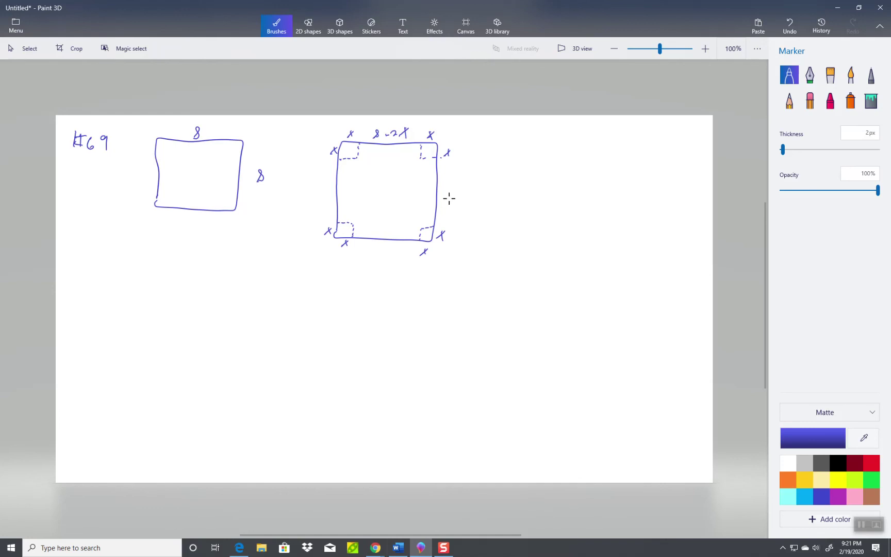
drag(455, 189, 476, 201)
drag(475, 193, 481, 202)
mouse_move(370, 249)
mouse_down()
mouse_move(364, 258)
mouse_move(383, 254)
mouse_up()
drag(383, 251, 398, 258)
drag(399, 248, 392, 259)
mouse_move(304, 189)
mouse_down()
mouse_move(302, 197)
mouse_move(331, 199)
mouse_up()
drag(332, 187, 325, 201)
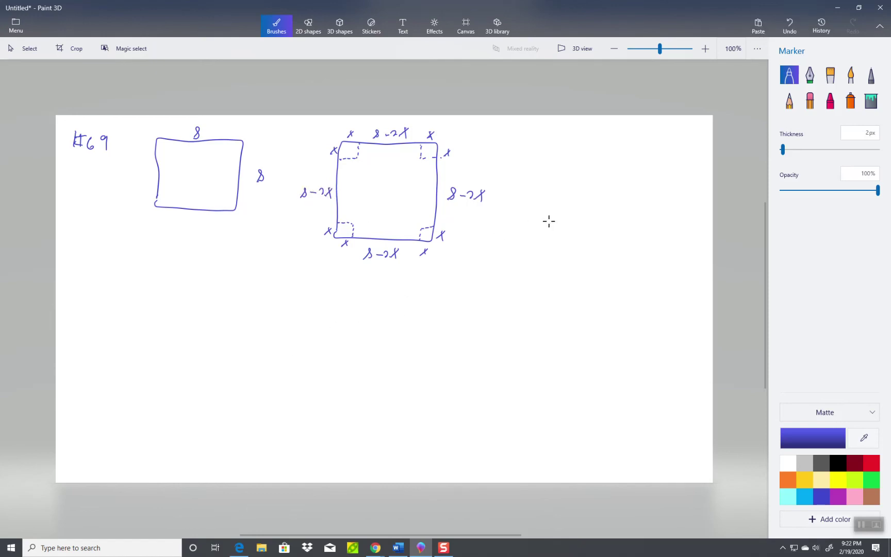
mouse_move(536, 233)
mouse_down()
mouse_move(577, 184)
mouse_move(655, 192)
mouse_move(609, 249)
mouse_move(536, 233)
mouse_move(537, 255)
mouse_move(609, 265)
mouse_move(615, 252)
mouse_move(619, 265)
mouse_move(608, 265)
mouse_move(655, 192)
mouse_up()
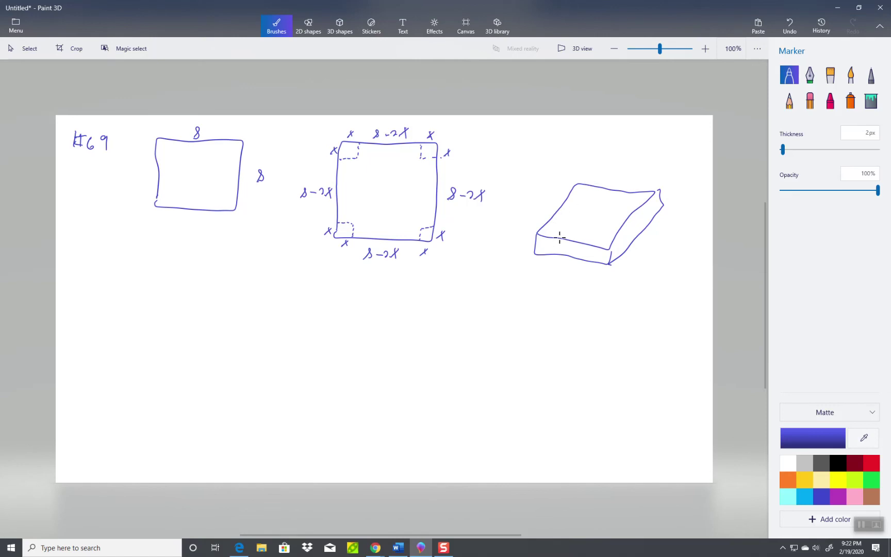
drag(560, 237, 591, 235)
- Label the box's front and right base edges 8-2x, recheck problem 69, and start the volume line
drag(588, 234, 593, 243)
drag(523, 242, 529, 247)
drag(639, 252, 666, 250)
key(alt+Tab)
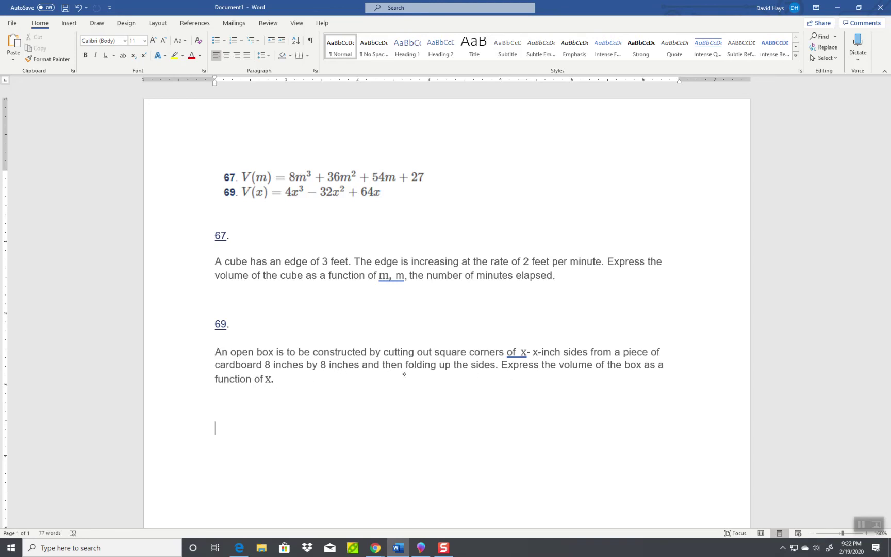
key(alt+Tab)
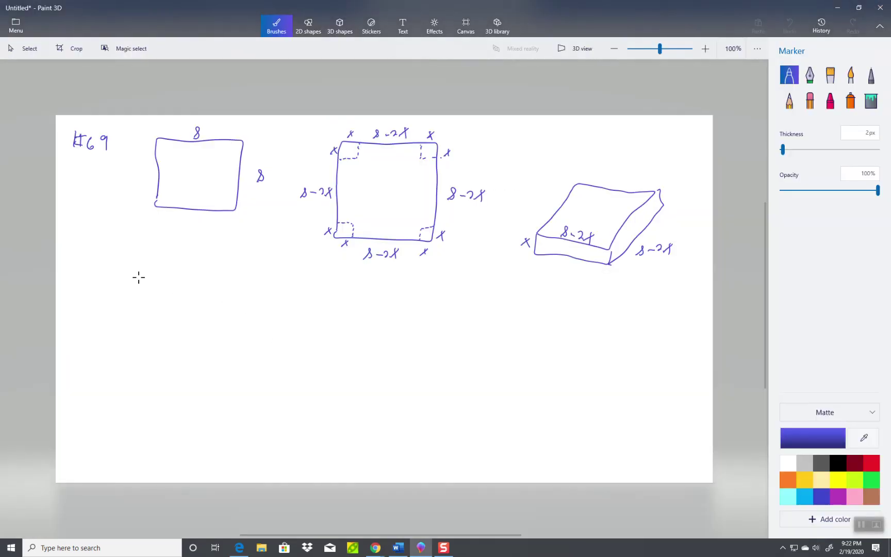
drag(138, 277, 168, 283)
- Write V = x(8-2x)(8-2x) and touch up the box's right edge
mouse_move(160, 287)
mouse_down()
mouse_move(194, 291)
mouse_move(180, 291)
mouse_up()
mouse_move(217, 274)
mouse_down()
mouse_move(213, 291)
mouse_move(237, 283)
mouse_up()
mouse_move(239, 280)
mouse_down()
mouse_move(258, 279)
mouse_move(256, 289)
mouse_up()
drag(262, 275, 274, 294)
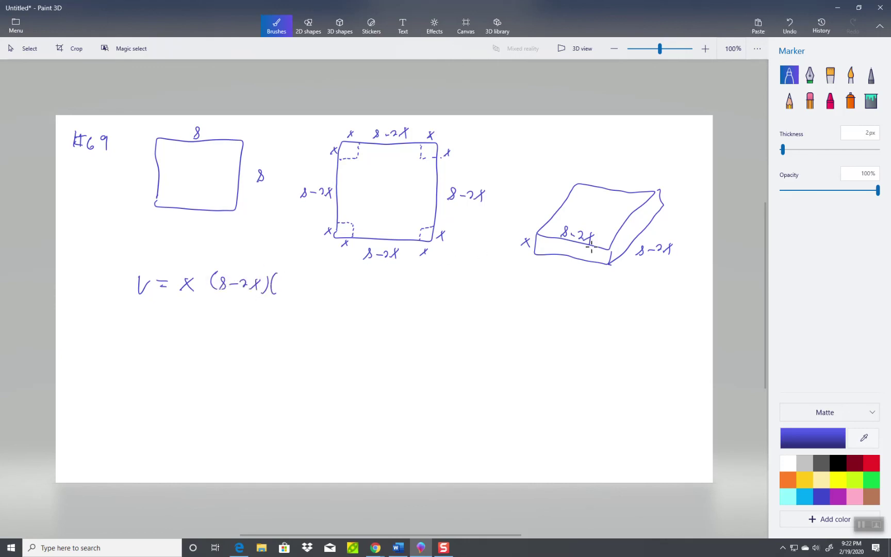
drag(664, 210, 648, 219)
mouse_move(293, 278)
mouse_down()
mouse_move(287, 292)
mouse_move(306, 284)
mouse_move(323, 293)
mouse_up()
- Write the second line = x(64 - 16x - 16x + 4x²), undoing and redoing a slip
drag(135, 316, 162, 319)
mouse_move(154, 324)
mouse_down()
mouse_move(205, 325)
mouse_move(220, 313)
mouse_move(257, 323)
mouse_up()
mouse_move(264, 313)
mouse_down()
mouse_move(262, 321)
mouse_move(279, 324)
mouse_move(269, 325)
mouse_up()
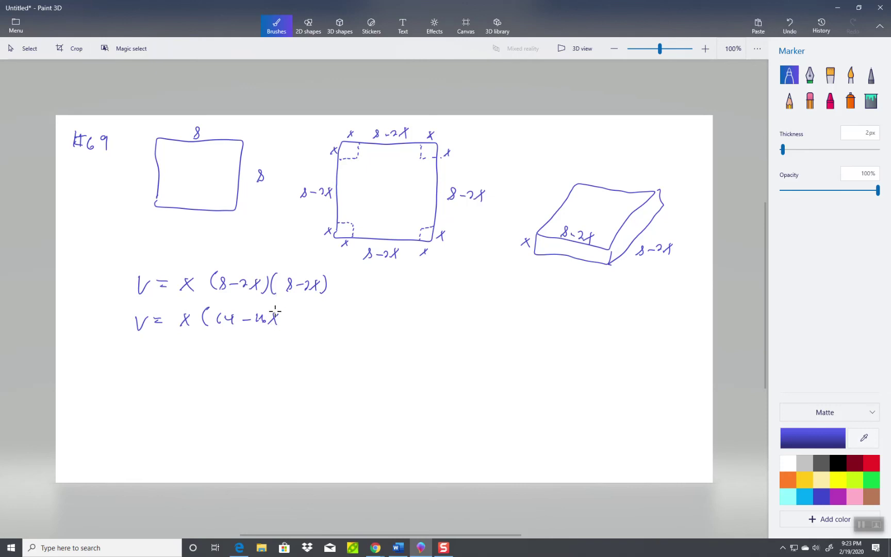
key(ctrl+z)
key(ctrl+z)
key(ctrl+z)
drag(260, 313, 260, 324)
mouse_move(271, 315)
mouse_down()
mouse_move(294, 292)
mouse_move(308, 310)
mouse_move(295, 323)
mouse_move(323, 326)
mouse_up()
mouse_move(332, 316)
mouse_down()
mouse_move(341, 328)
mouse_move(332, 328)
mouse_move(381, 327)
mouse_up()
drag(384, 314, 388, 320)
drag(396, 312, 396, 332)
- Write the third line = x(4x²…) combining the x terms, and begin the fourth line
drag(160, 347, 165, 352)
drag(176, 344, 185, 355)
mouse_move(184, 344)
mouse_down()
mouse_move(176, 356)
mouse_move(201, 356)
mouse_up()
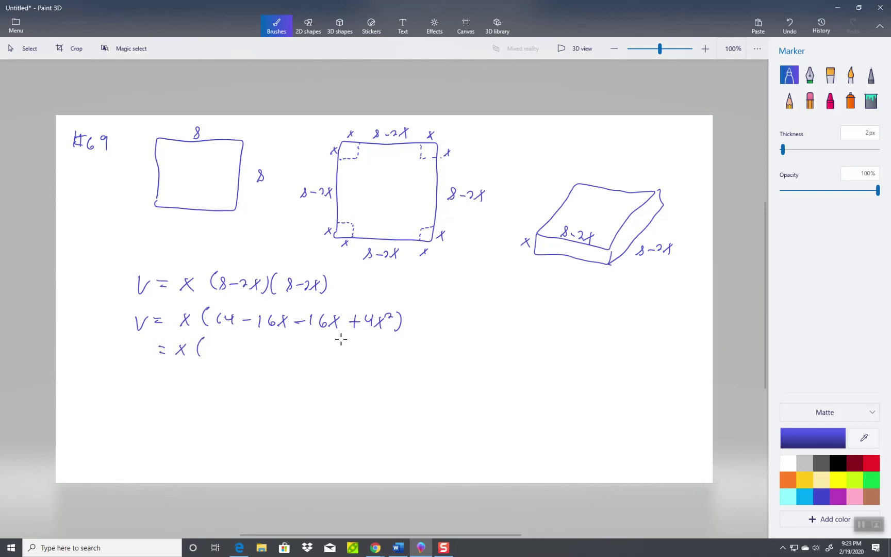
mouse_move(209, 340)
mouse_down()
mouse_move(206, 352)
mouse_move(216, 351)
mouse_up()
mouse_move(212, 342)
mouse_down()
mouse_move(214, 356)
mouse_move(226, 354)
mouse_move(216, 355)
mouse_up()
drag(226, 339, 315, 354)
drag(318, 339, 319, 355)
drag(159, 375, 241, 384)
- Finish the final line as 4x³ - 32x² + 64x and switch to Word to compare
drag(251, 375, 269, 383)
mouse_move(269, 373)
mouse_down()
mouse_move(261, 383)
mouse_move(294, 375)
mouse_up()
mouse_move(290, 370)
mouse_down()
mouse_move(289, 382)
mouse_move(321, 377)
mouse_up()
mouse_move(319, 371)
mouse_down()
mouse_move(319, 382)
mouse_move(334, 383)
mouse_up()
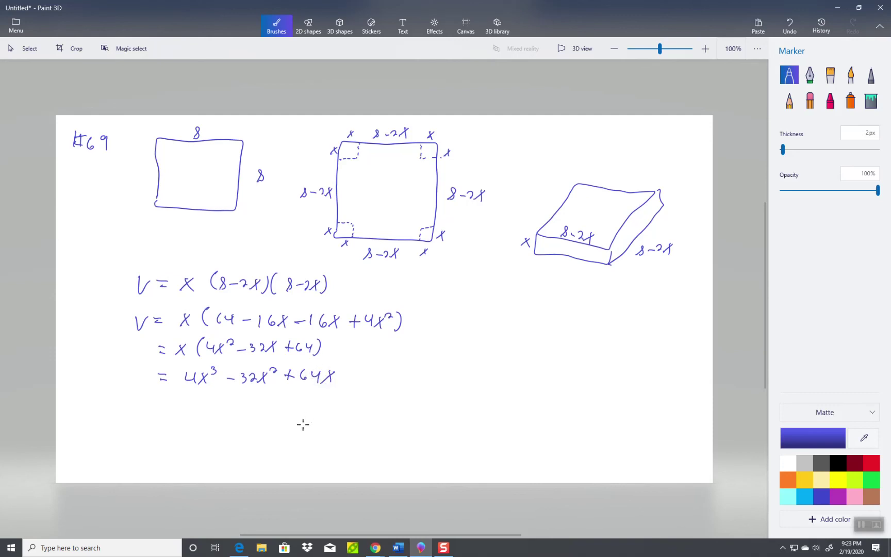
key(alt+Tab)
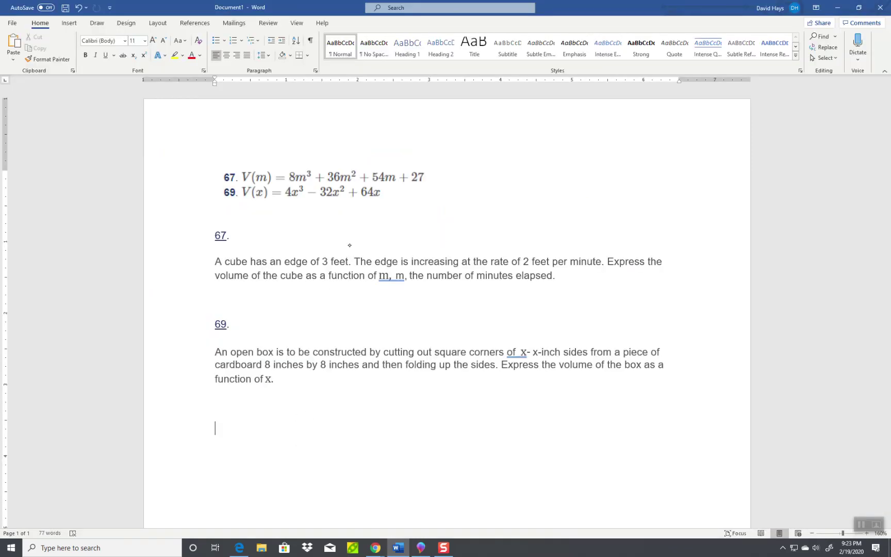
key(alt+Tab)
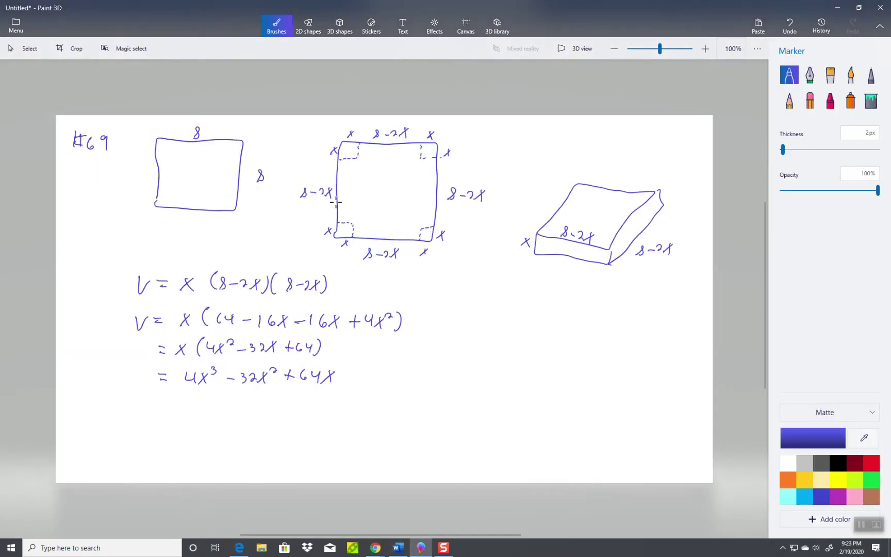
key(alt+Tab)
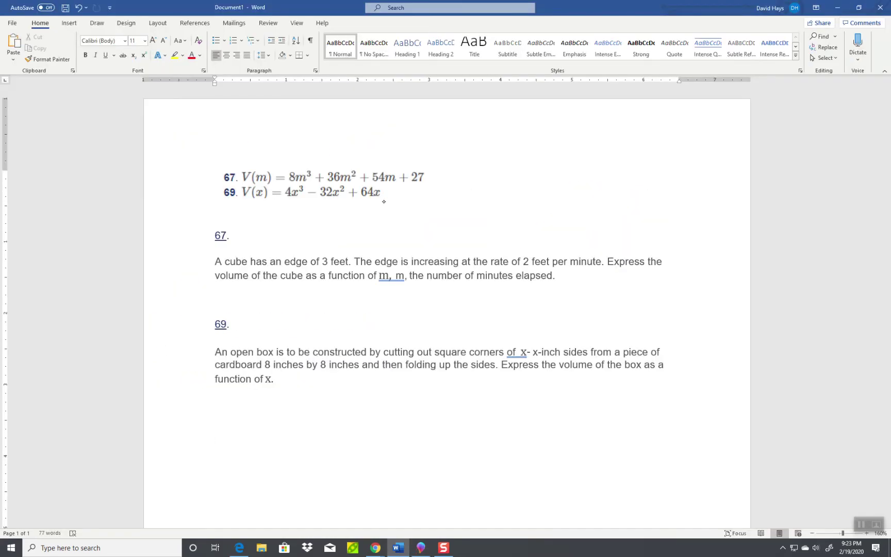